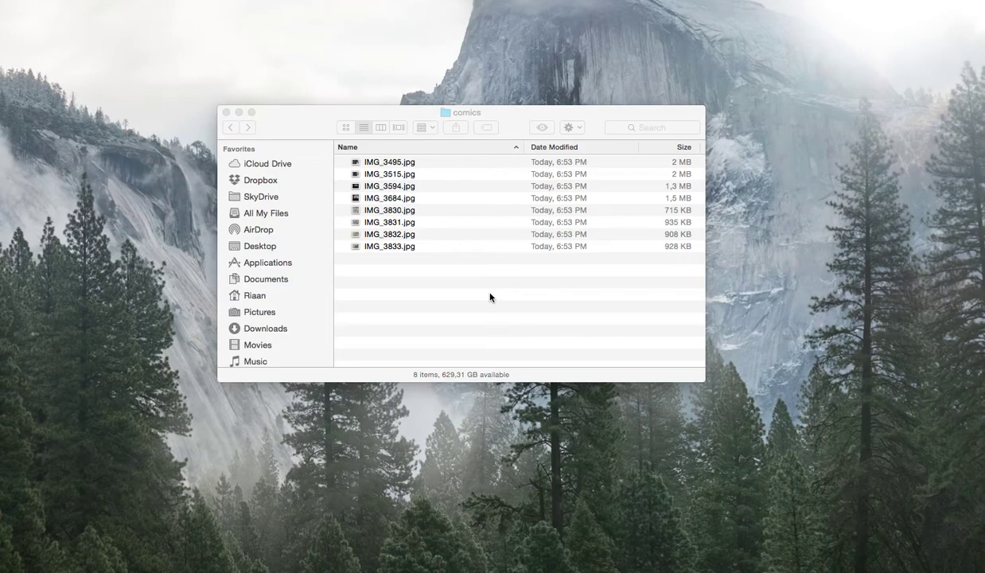
# Rename IMG_3495.jpg and IMG_3515.jpg to comic001-001.jpg and comic001-002.jpg.
pyautogui.click(377, 164)
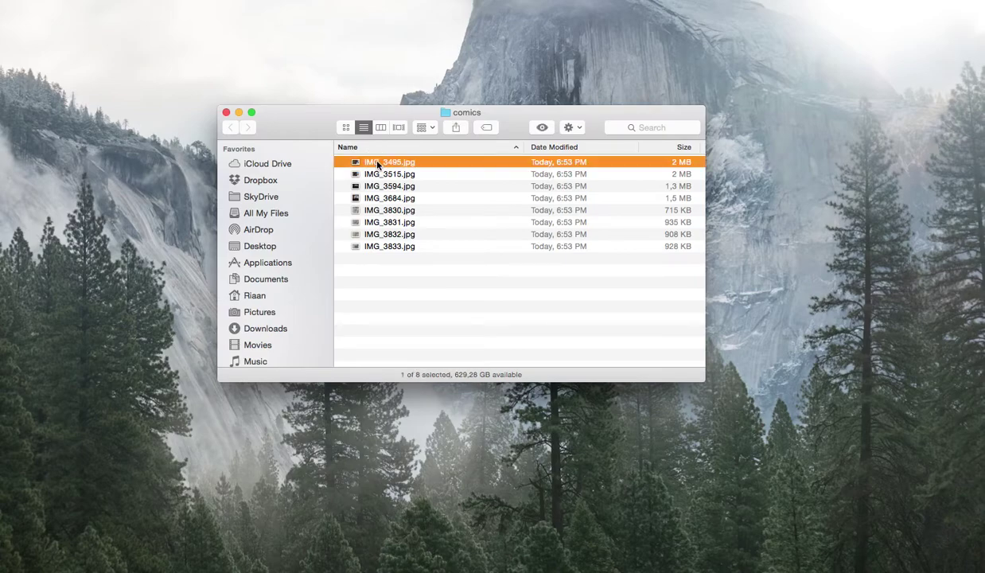
pyautogui.press('Return')
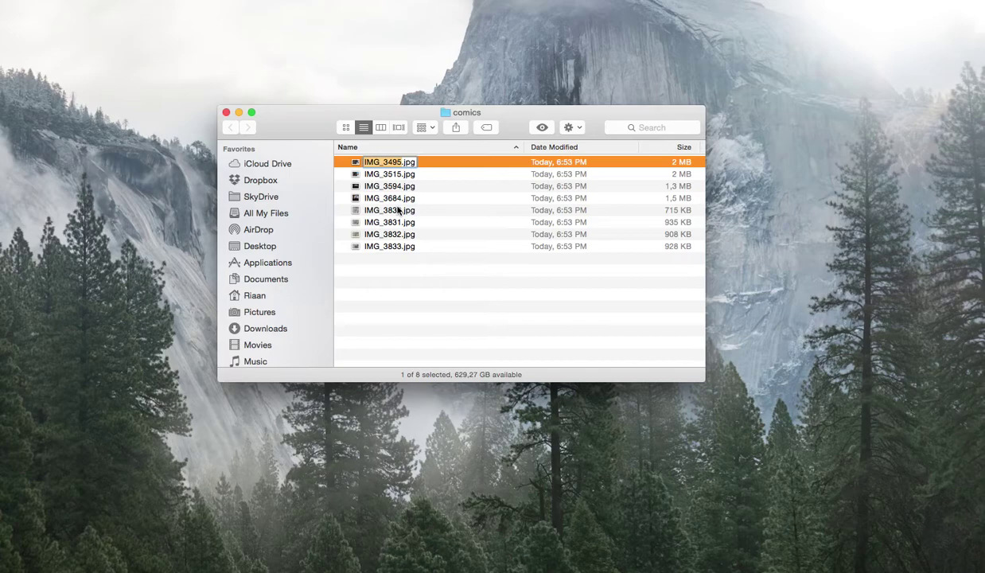
pyautogui.write('comic001-001')
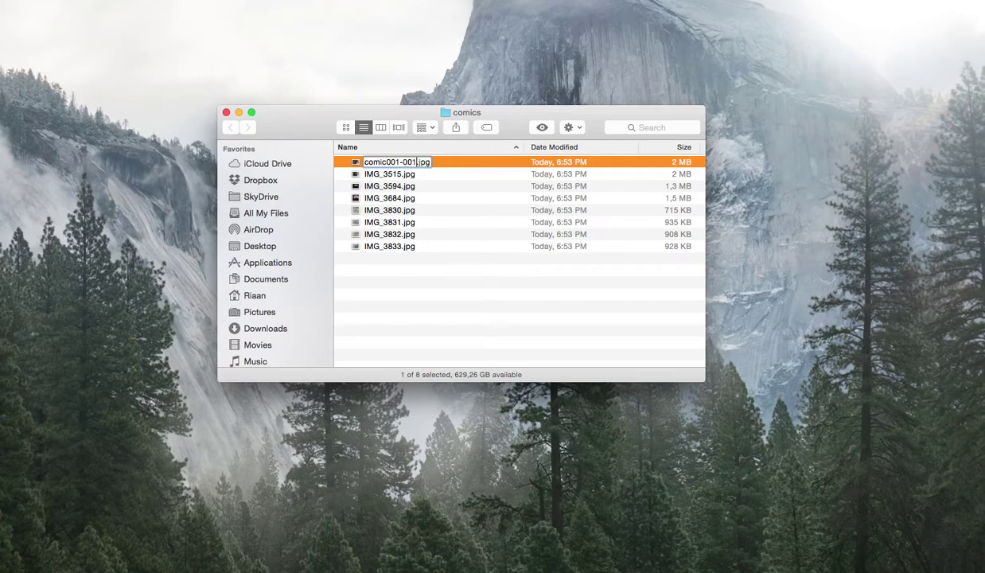
pyautogui.press('Escape')
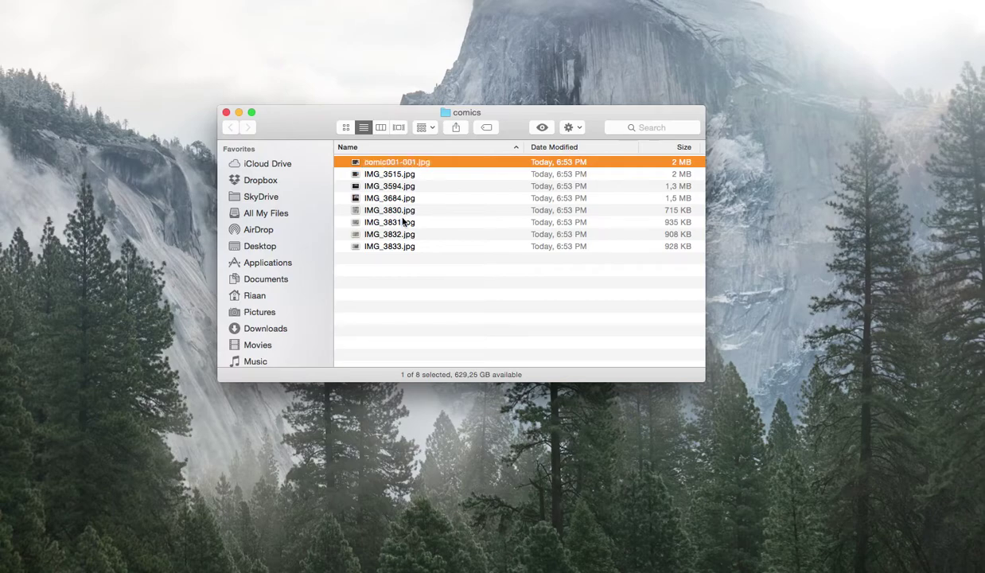
pyautogui.click(389, 175)
pyautogui.press('Up')
pyautogui.press('Down')
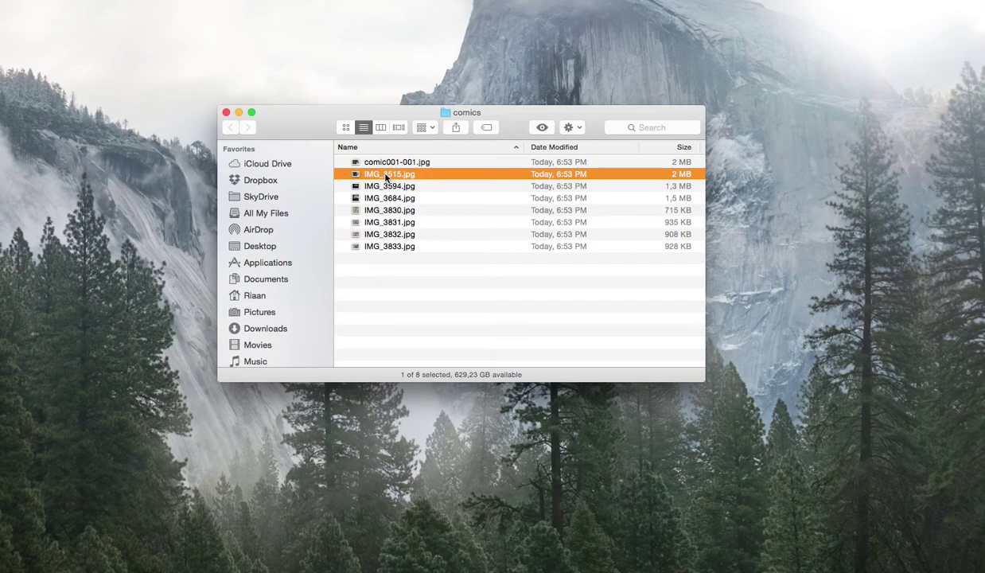
pyautogui.press('Return')
pyautogui.write('comic001')
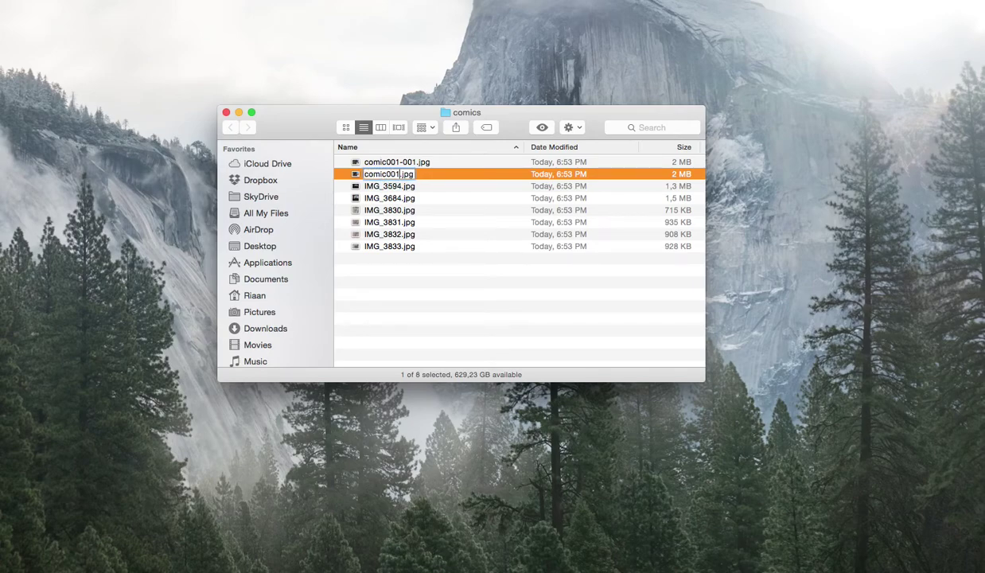
pyautogui.write('-002')
pyautogui.press('Return')
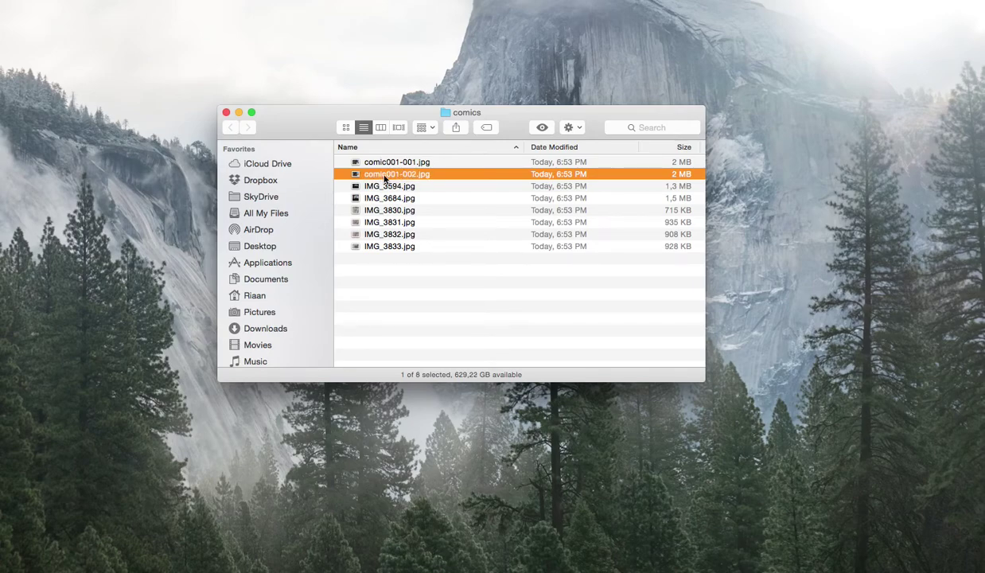
# Rename IMG_3594.jpg and IMG_3684.jpg to comic001-003.jpg and comic001-004.jpg.
pyautogui.click(392, 186)
pyautogui.press('Return')
pyautogui.write('commic')
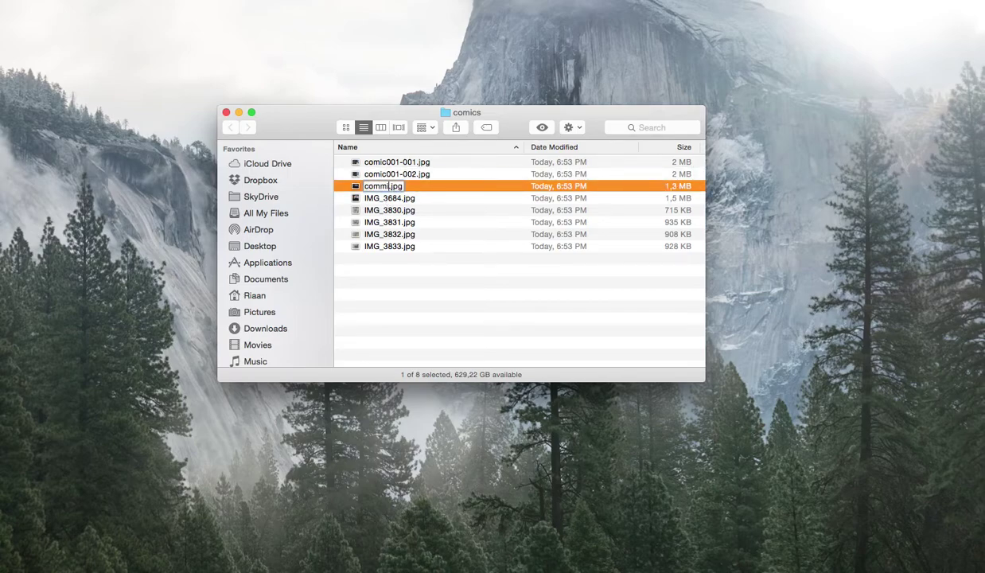
pyautogui.hotkey('shift', 'Left')
pyautogui.hotkey('shift', 'Left')
pyautogui.hotkey('shift', 'Left')
pyautogui.hotkey('shift', 'Left')
pyautogui.write('mic')
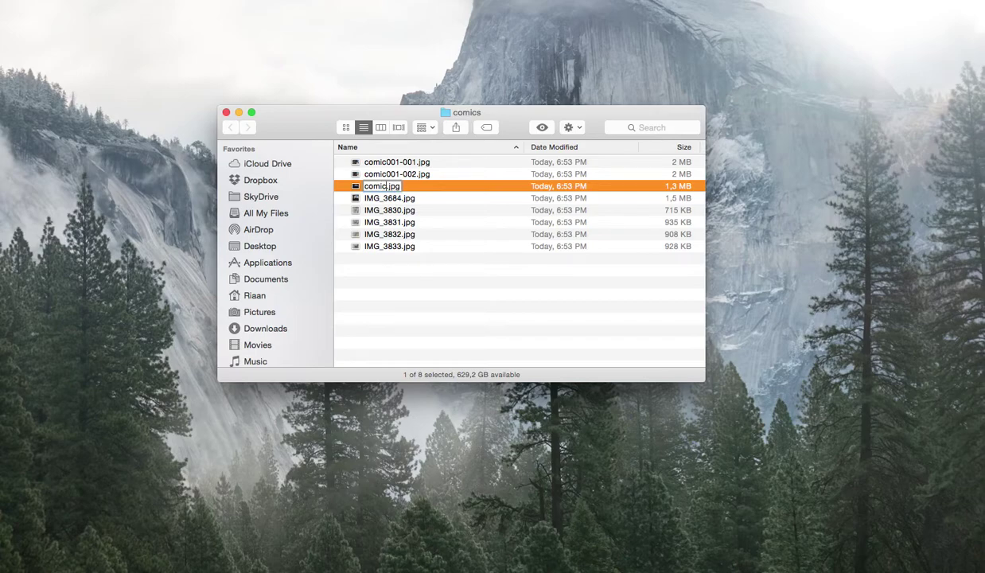
pyautogui.write('001-003')
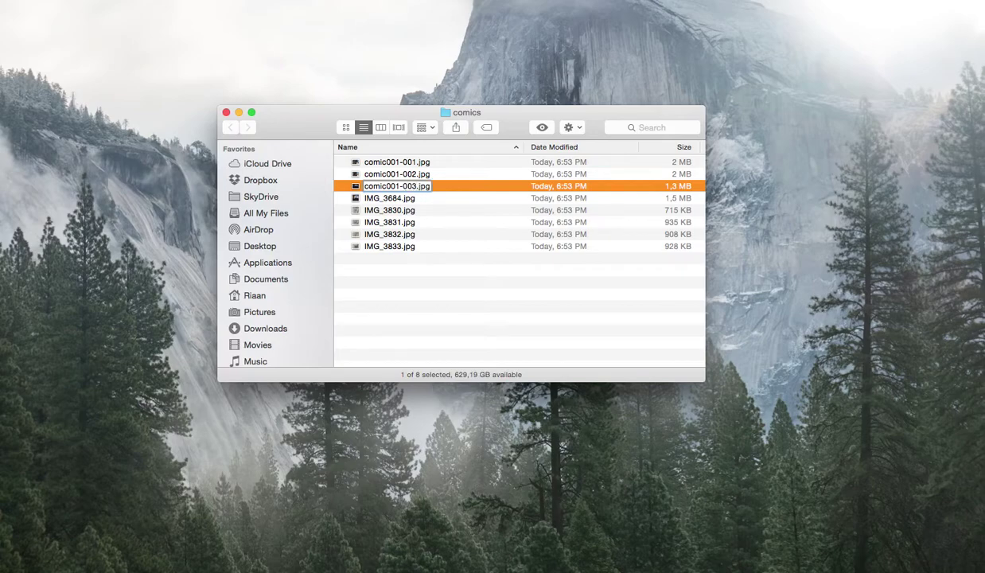
pyautogui.press('Return')
pyautogui.click(383, 199)
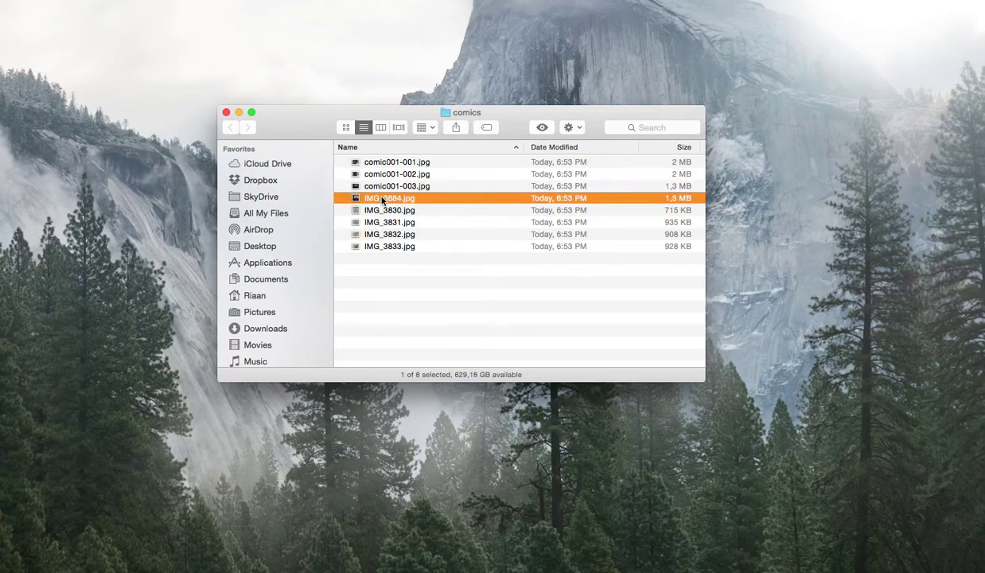
pyautogui.press('Return')
pyautogui.write('comic001-004')
pyautogui.press('Return')
pyautogui.click(384, 211)
# Rename IMG_3830.jpg and IMG_3831.jpg to comic002-001.jpg and comic002-002.jpg.
pyautogui.press('Return')
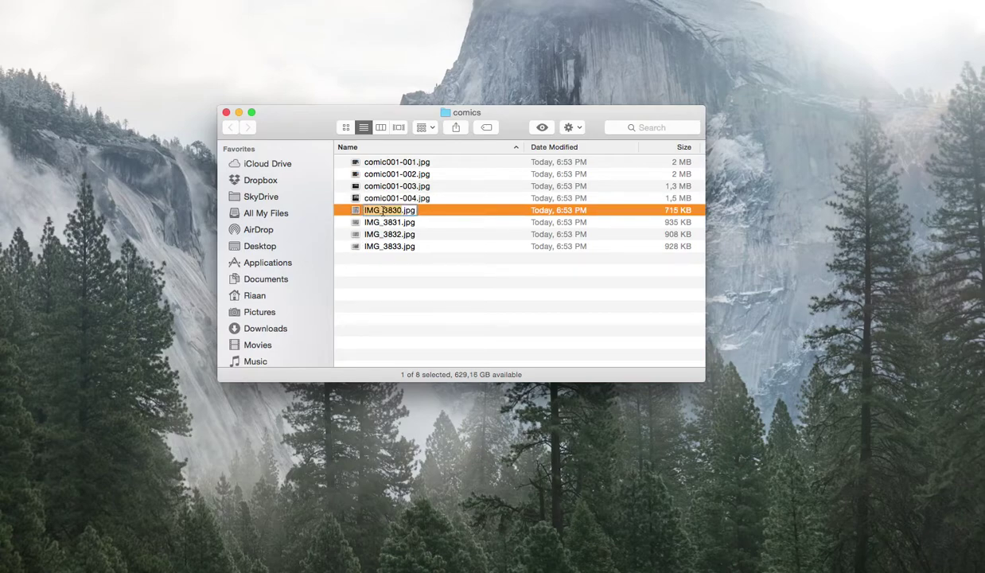
pyautogui.write('comic002')
pyautogui.write('-011')
pyautogui.press('BackSpace')
pyautogui.press('BackSpace')
pyautogui.write('01')
pyautogui.press('Return')
pyautogui.click(383, 225)
pyautogui.press('Return')
pyautogui.write('comic0')
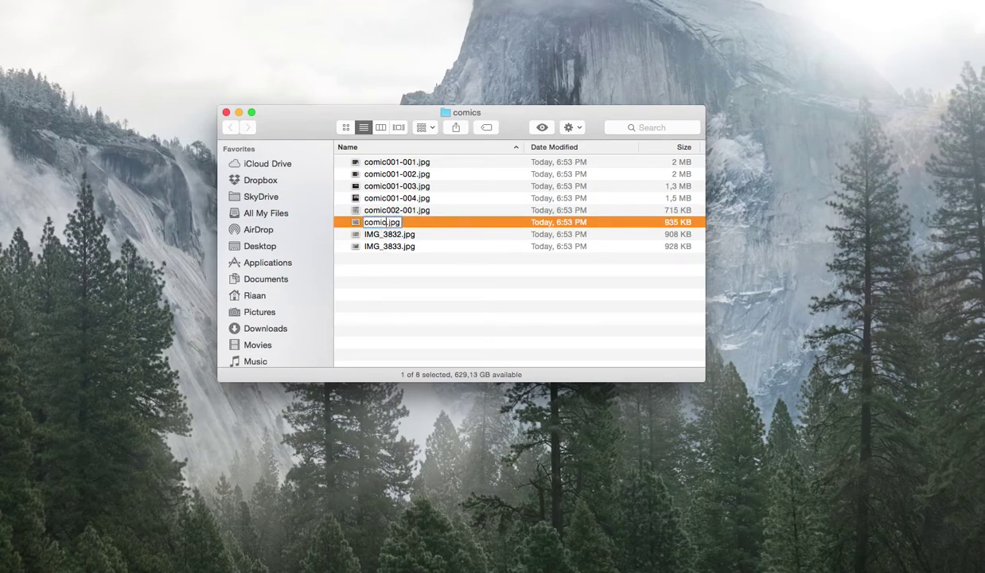
pyautogui.write('02')
pyautogui.press('Escape')
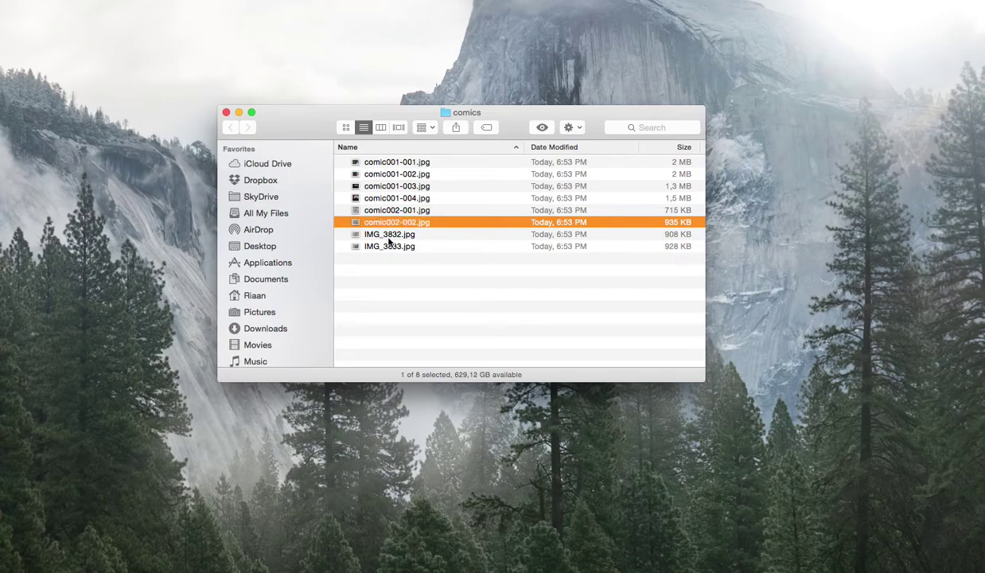
# Rename IMG_3832.jpg and IMG_3833.jpg to comic002-003.jpg and comic002-004.jpg.
pyautogui.click(387, 235)
pyautogui.press('Return')
pyautogui.write('comic')
pyautogui.write('002-00')
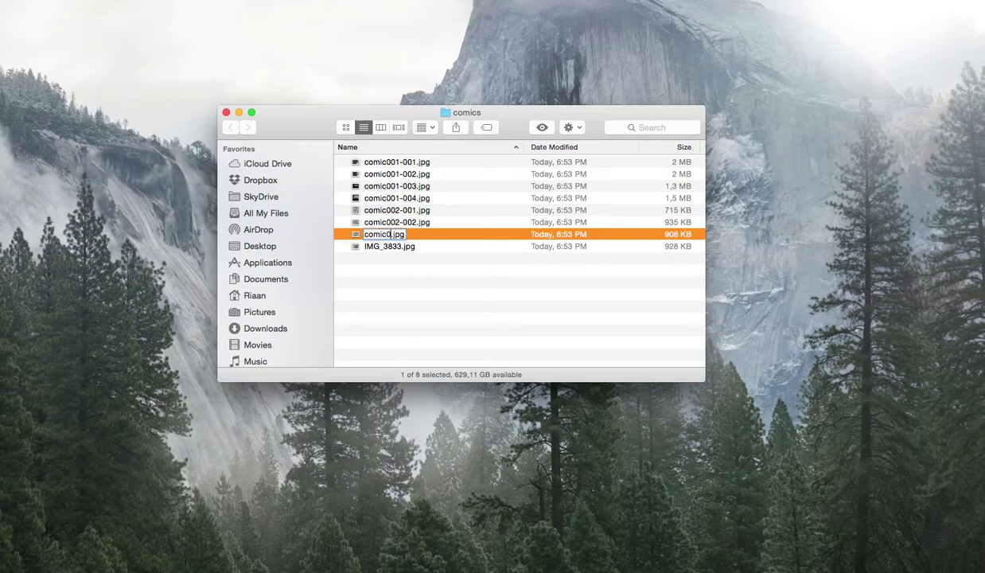
pyautogui.write('3')
pyautogui.press('Return')
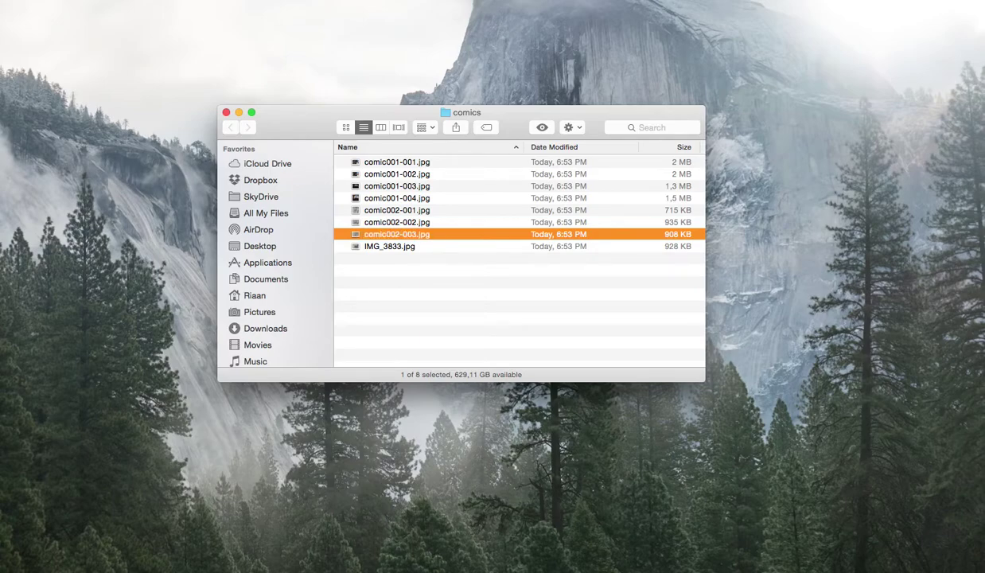
pyautogui.click(389, 248)
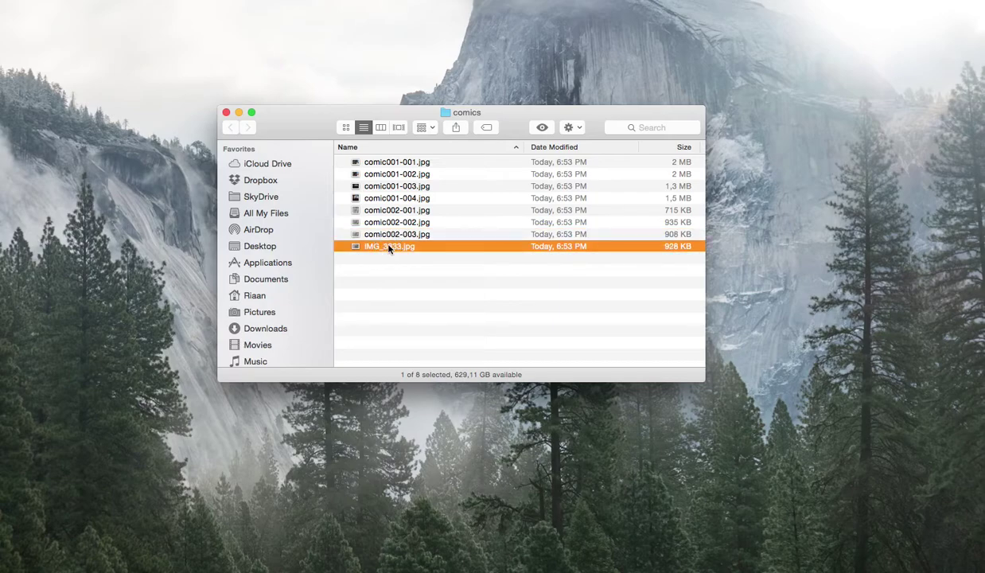
pyautogui.press('Return')
pyautogui.write('comic002-004')
pyautogui.press('Return')
pyautogui.click(379, 164)
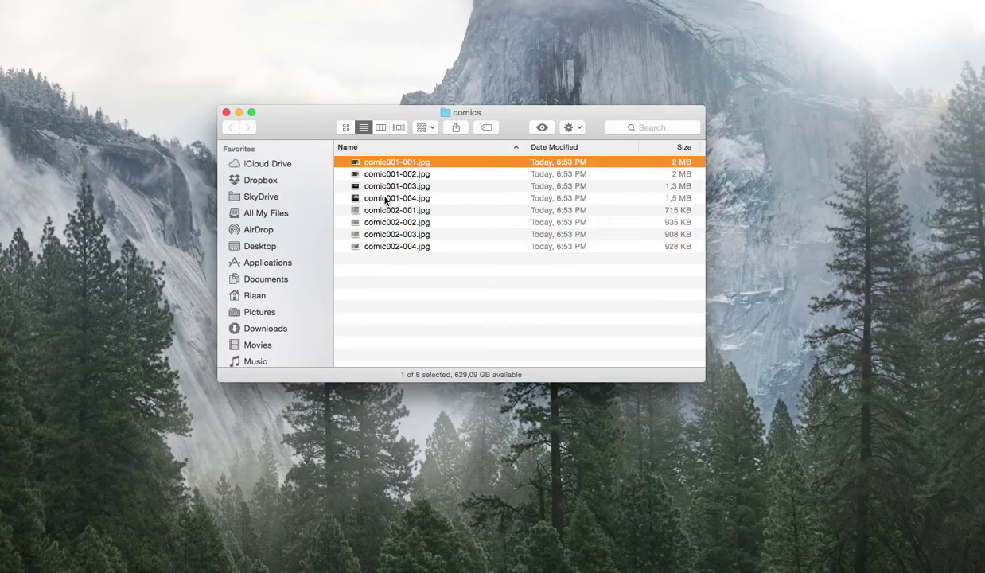
# Compress the four selected comic001 pages into Archive.zip.
pyautogui.keyDown('shift'); pyautogui.click(385, 199); pyautogui.keyUp('shift')
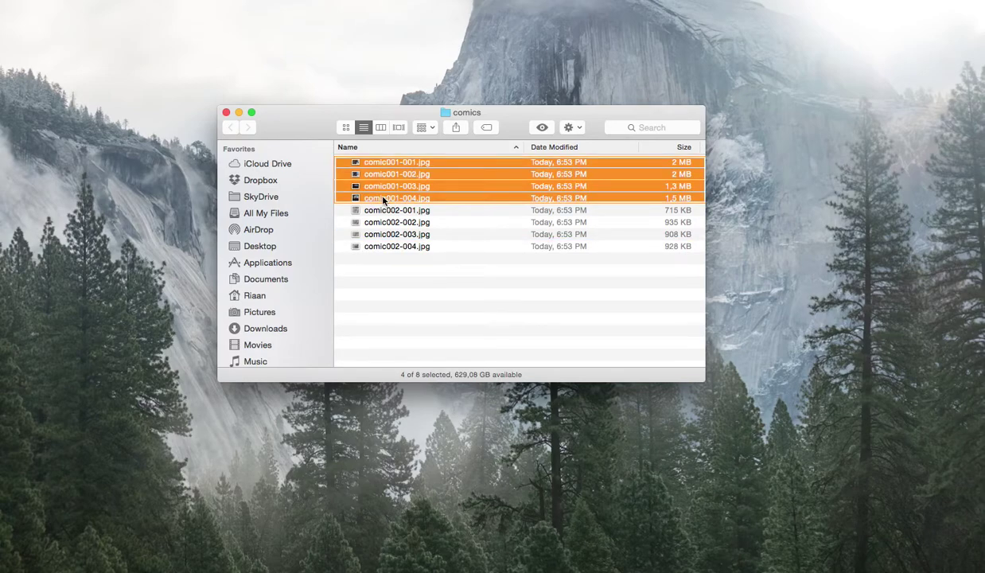
pyautogui.rightClick(383, 200)
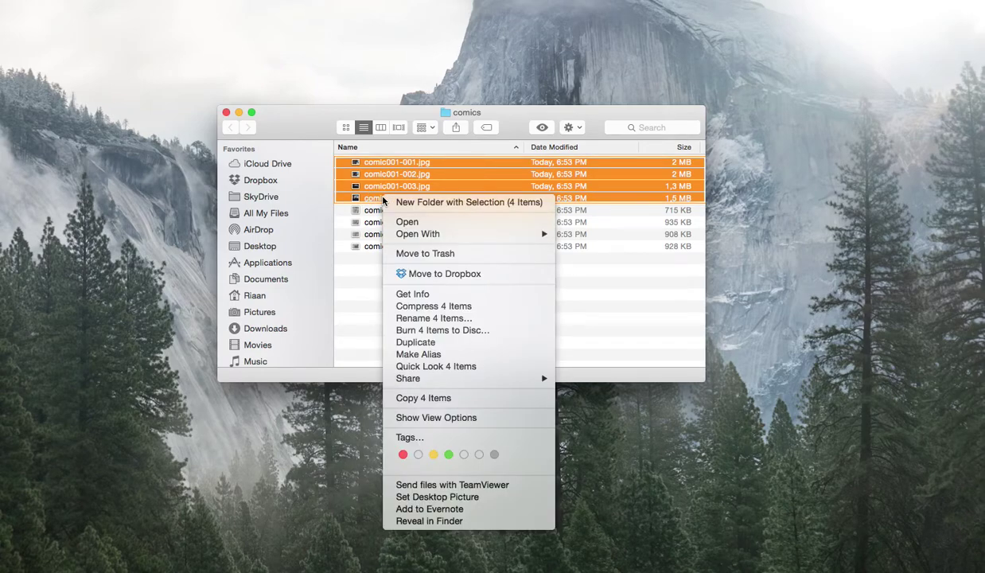
pyautogui.click(456, 309)
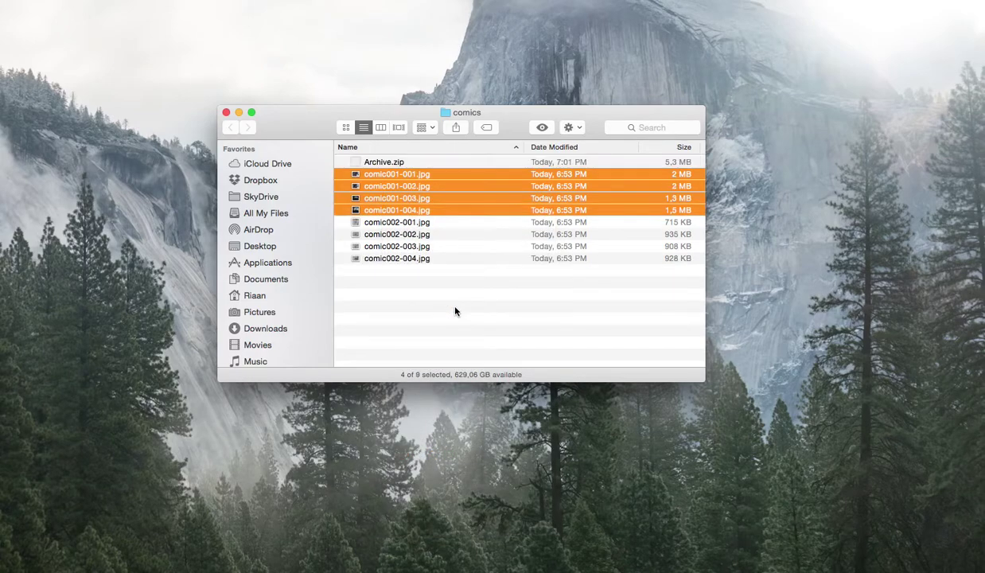
# Rename Archive.zip to comic001.cbr, keeping the .cbr extension.
pyautogui.click(379, 164)
pyautogui.click(379, 164)
pyautogui.write('comic0')
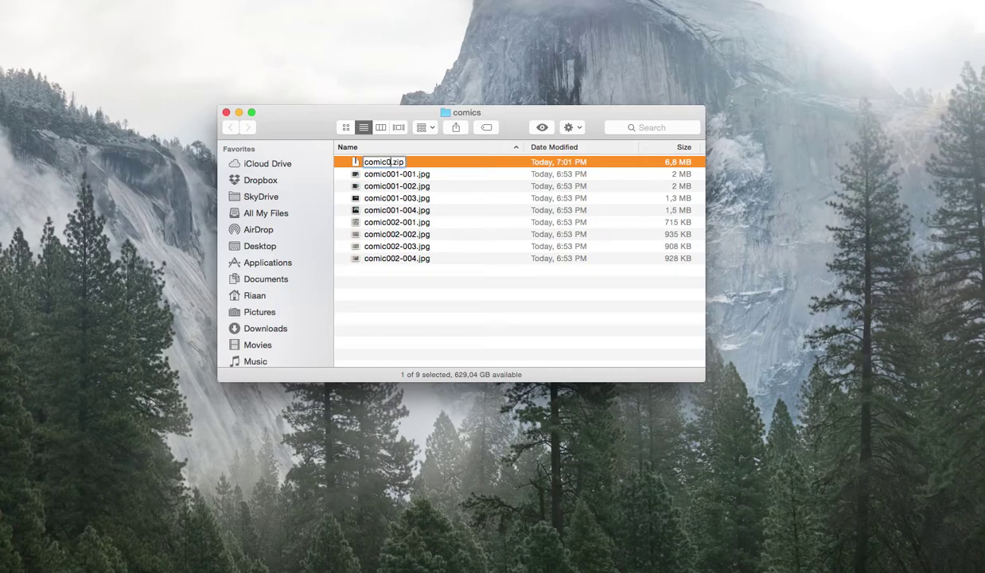
pyautogui.write('01.cb')
pyautogui.press('BackSpace')
pyautogui.press('Return')
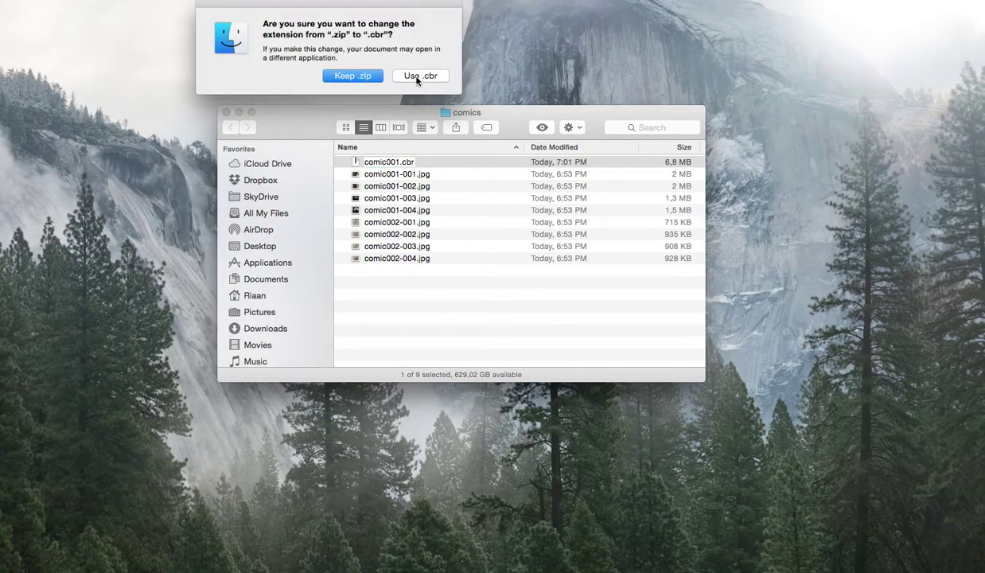
pyautogui.click(418, 77)
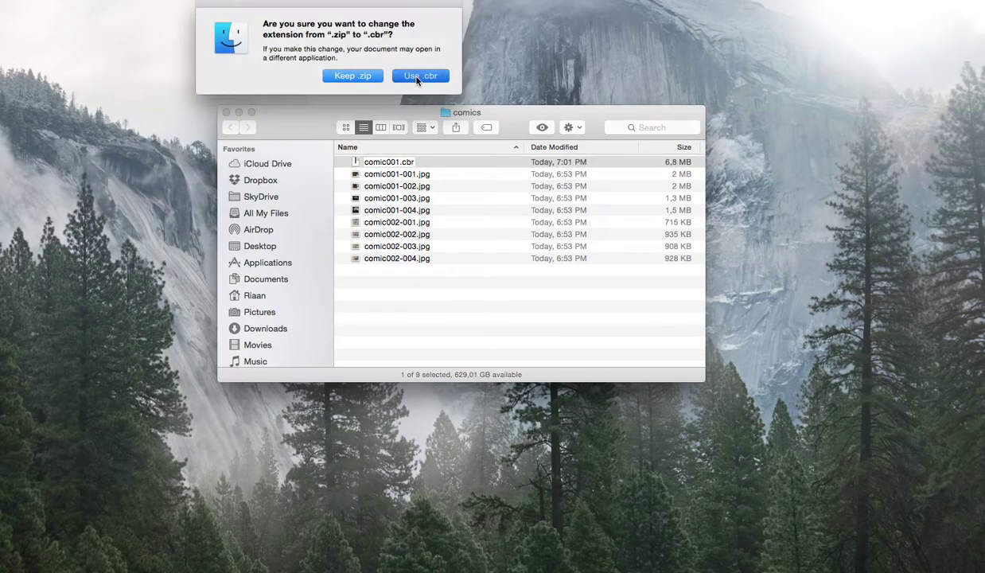
# Select the four comic002 pages and compress them into Archive.zip.
pyautogui.click(393, 223)
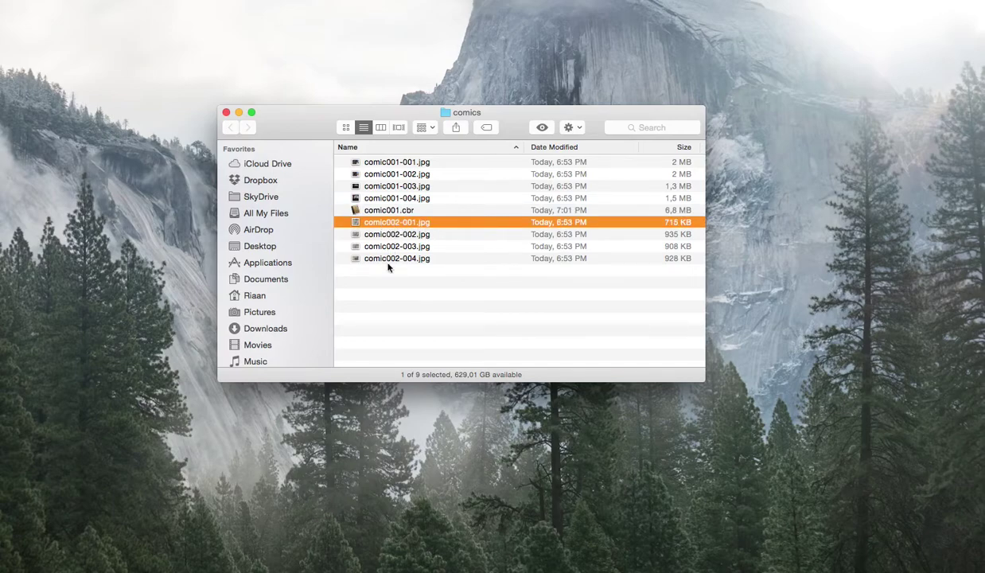
pyautogui.keyDown('shift'); pyautogui.click(387, 259); pyautogui.keyUp('shift')
pyautogui.rightClick(388, 258)
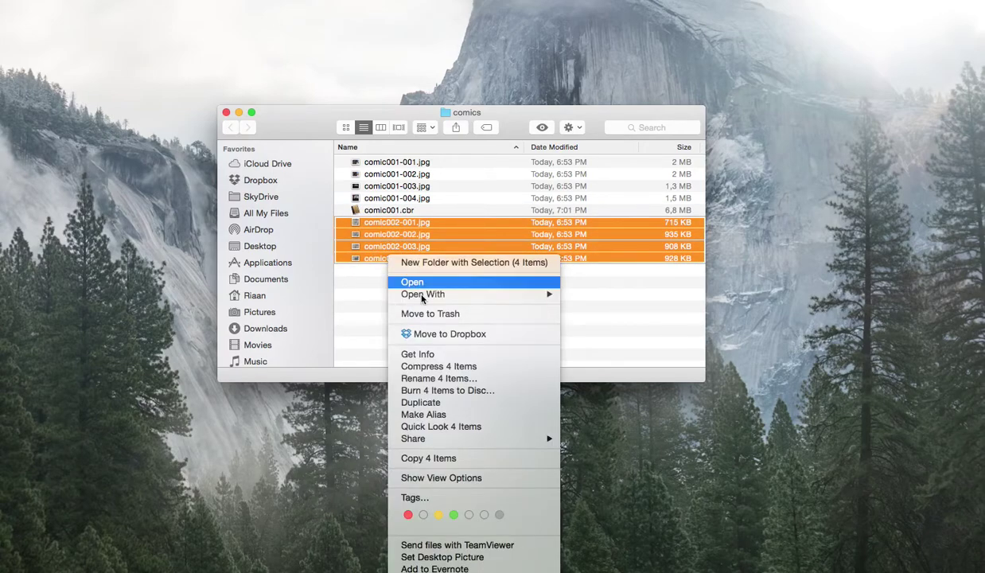
pyautogui.click(454, 367)
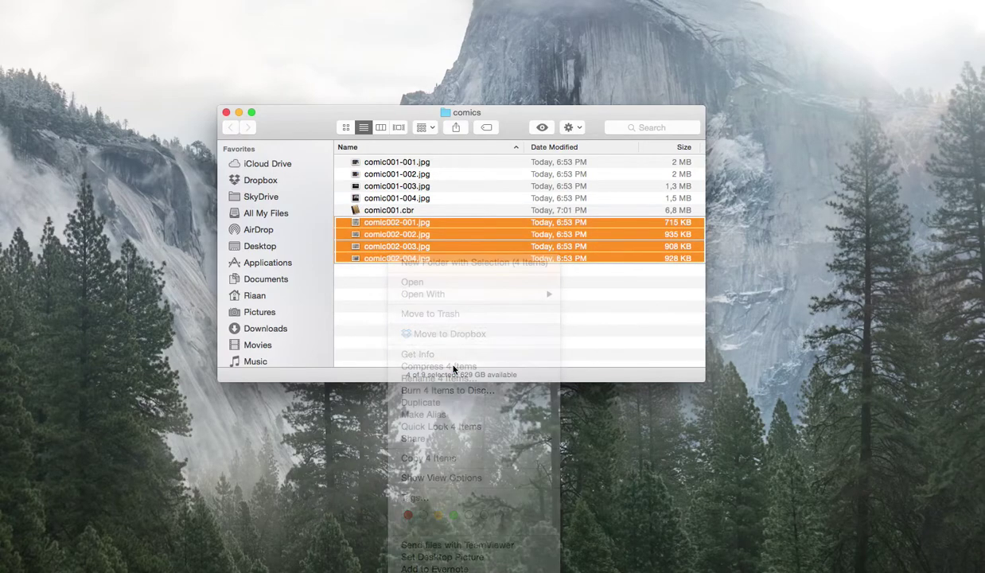
# Rename Archive.zip to comic002.cbr, keeping the .cbr extension.
pyautogui.click(377, 162)
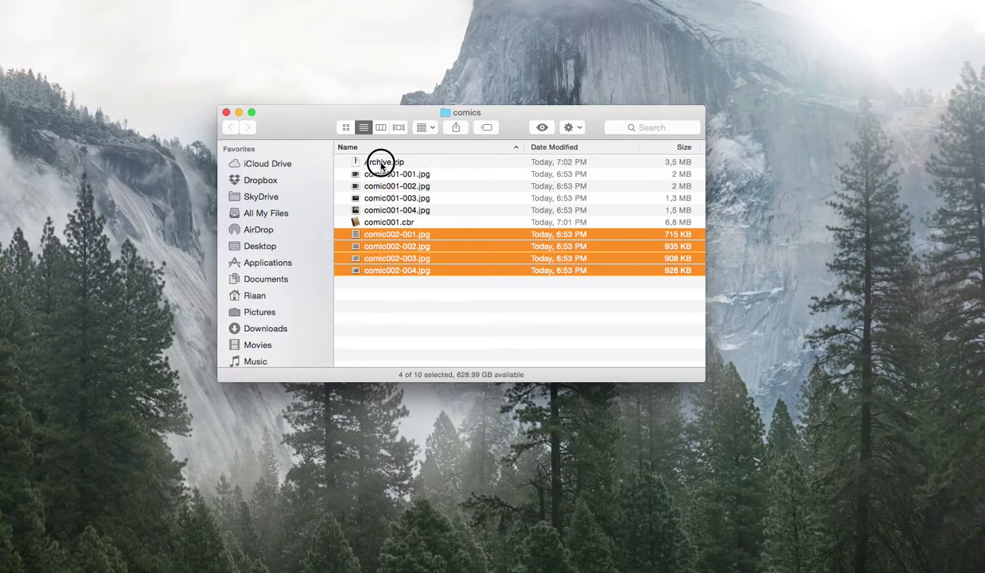
pyautogui.press('Return')
pyautogui.write('comic002')
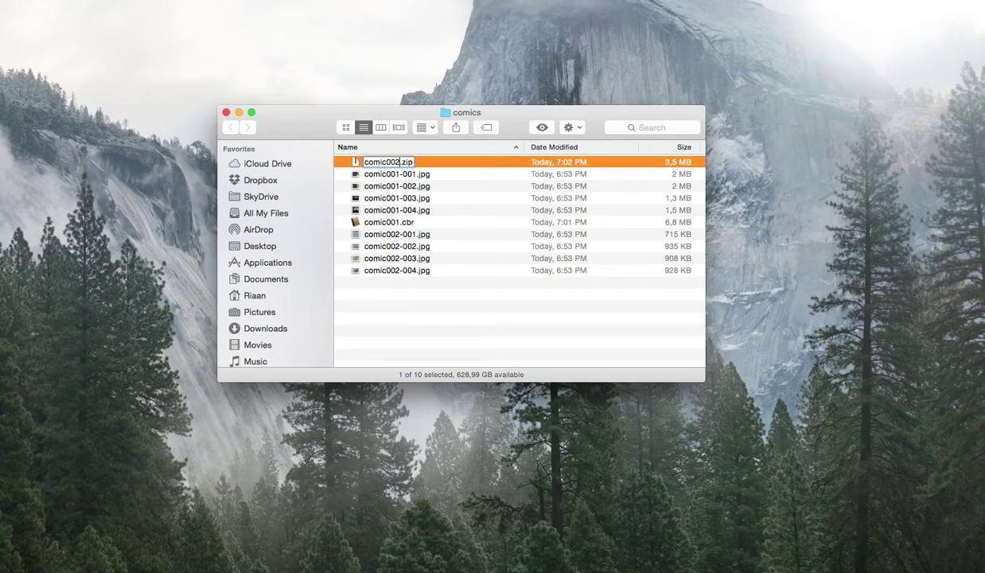
pyautogui.write('.cbr')
pyautogui.press('BackSpace')
pyautogui.press('Return')
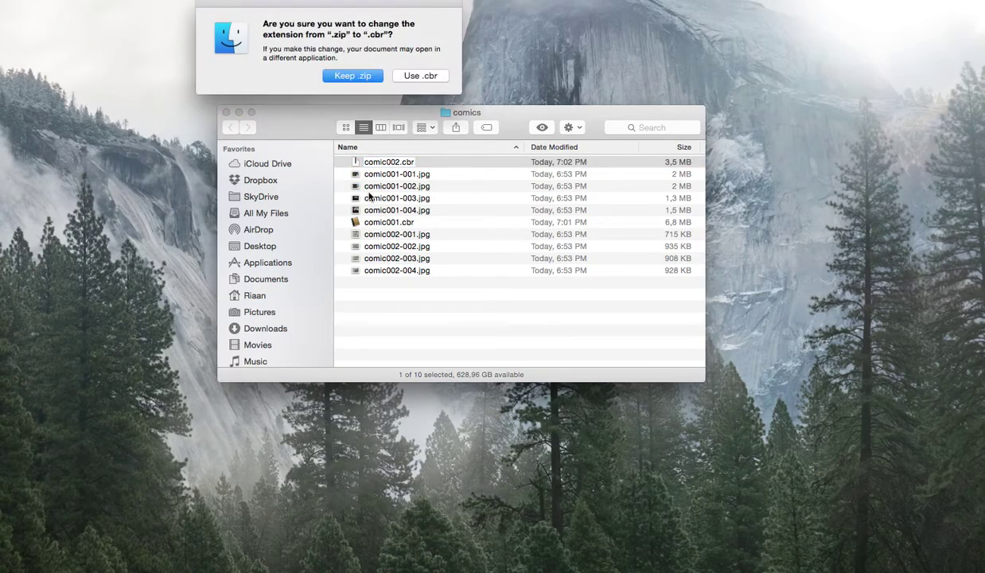
pyautogui.click(414, 76)
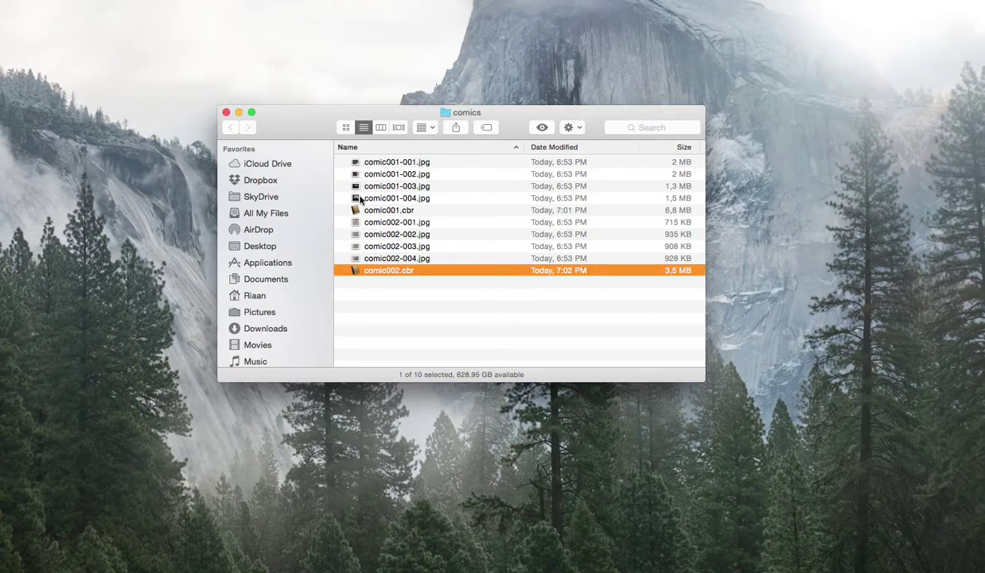
# Move the eight comic001 and comic002 JPEG pages to the Trash.
pyautogui.click(390, 164)
pyautogui.keyDown('shift'); pyautogui.click(384, 198); pyautogui.keyUp('shift')
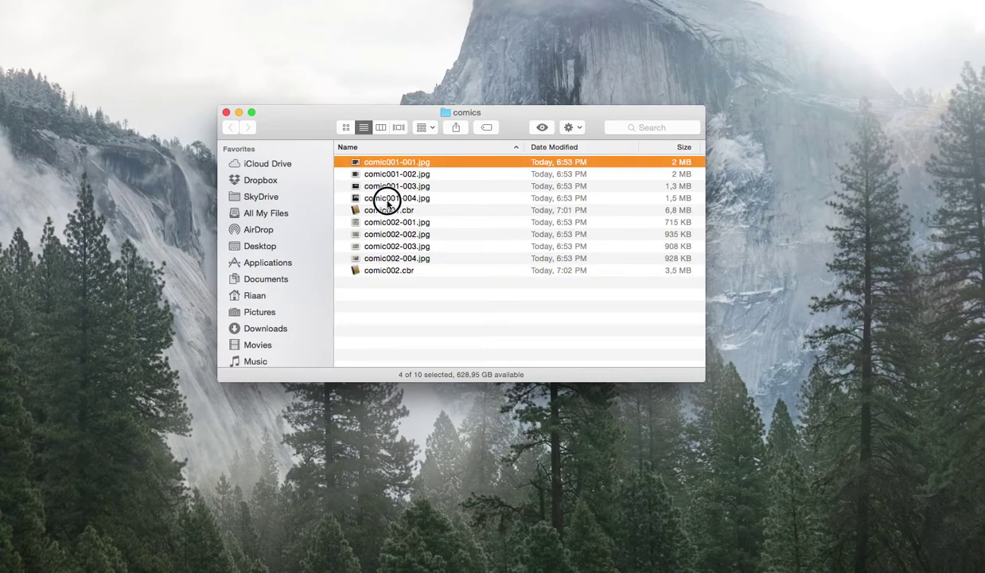
pyautogui.keyDown('super'); pyautogui.click(377, 223); pyautogui.keyUp('super')
pyautogui.keyDown('super'); pyautogui.click(382, 235); pyautogui.keyUp('super')
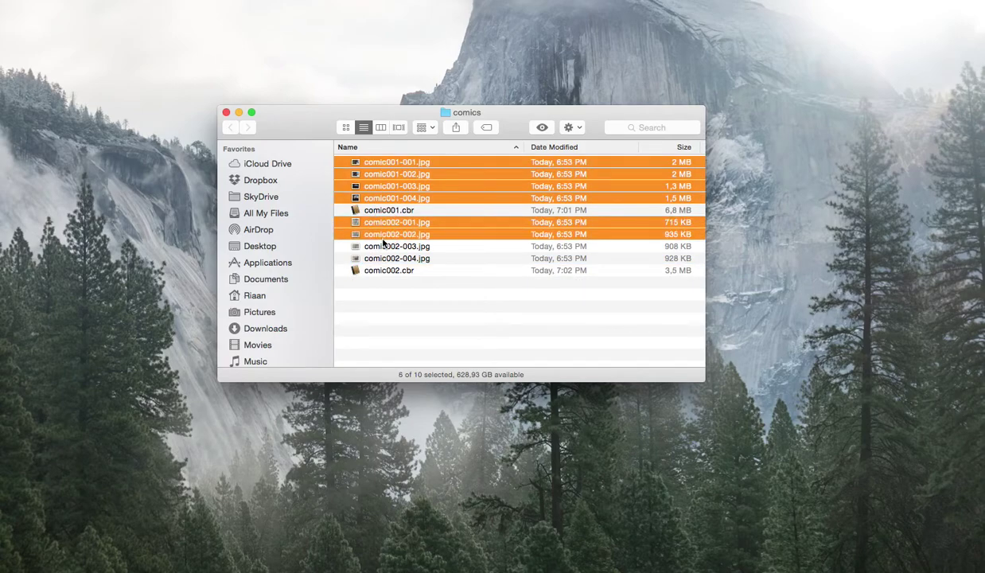
pyautogui.keyDown('super'); pyautogui.click(381, 247); pyautogui.keyUp('super')
pyautogui.keyDown('super'); pyautogui.click(379, 259); pyautogui.keyUp('super')
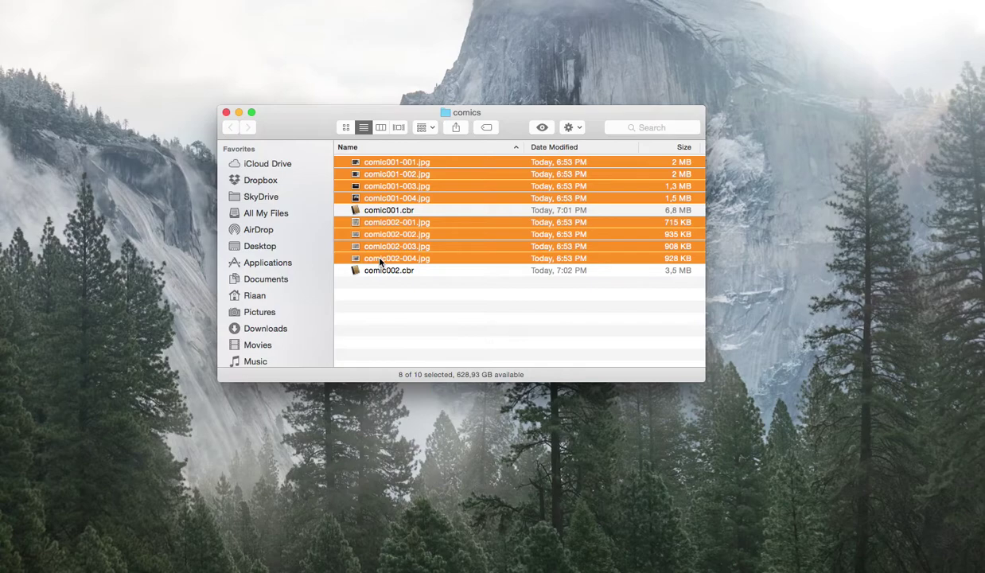
pyautogui.press('super+BackSpace')
pyautogui.click(409, 213)
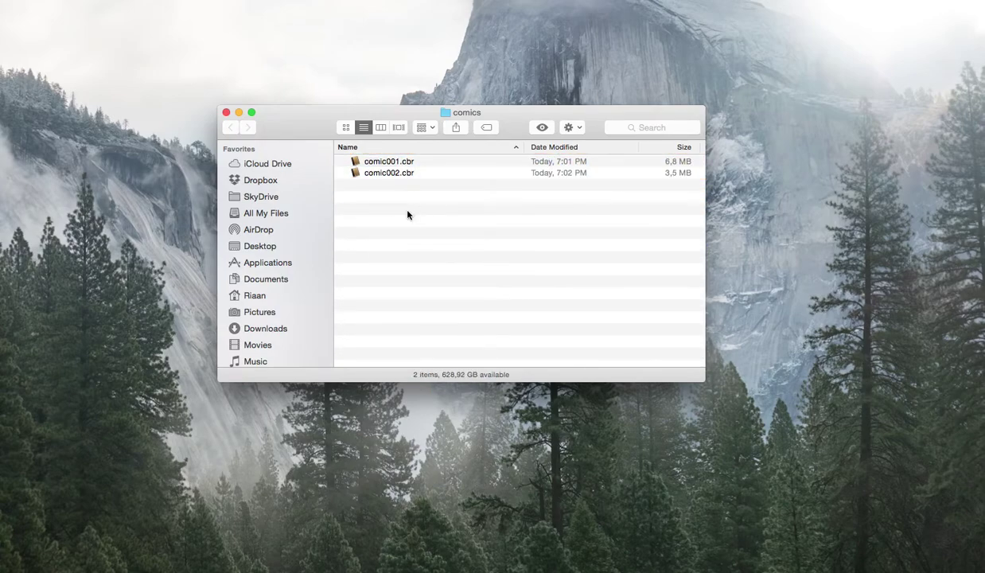